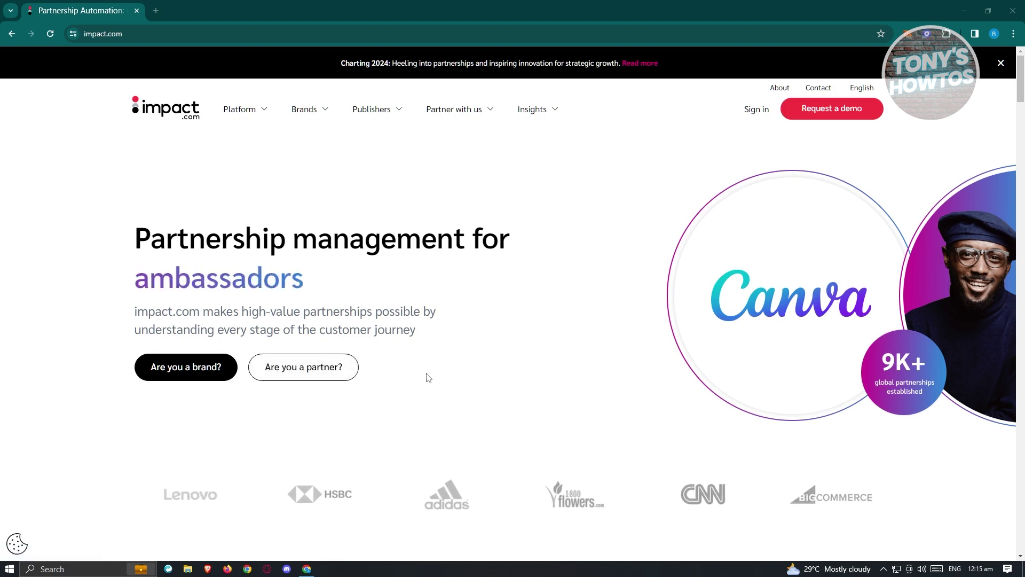
# - Go through 'Are you a partner?' and Affiliates to the 'Find brand partners' publisher signup
pyautogui.click(327, 381)
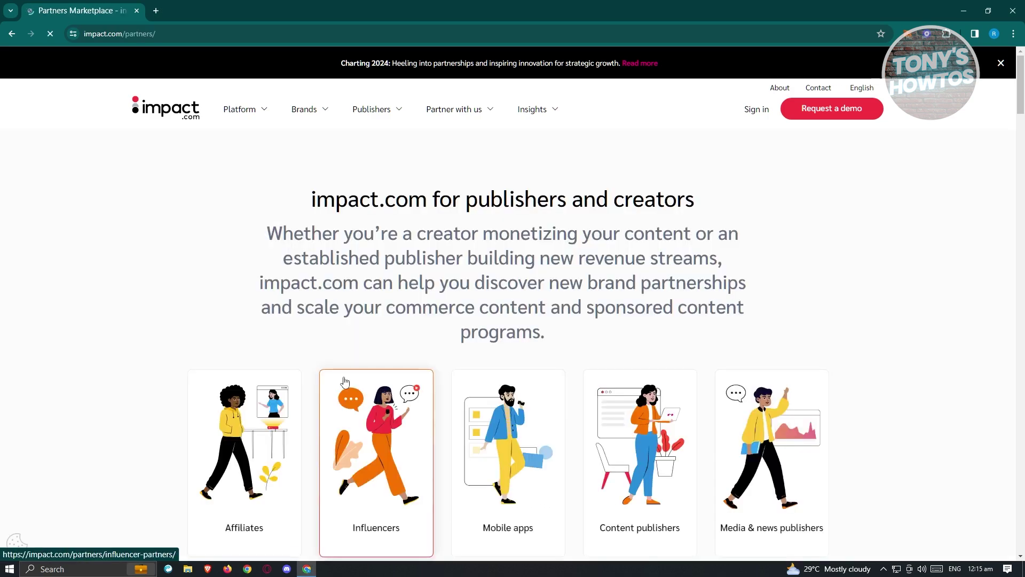
pyautogui.scroll(-2, 321, 345)
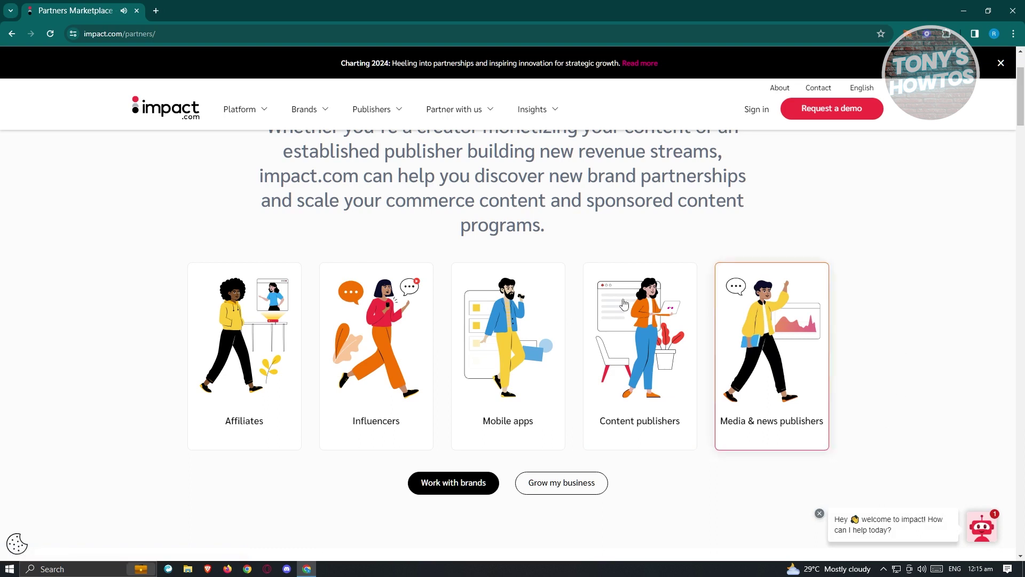
pyautogui.click(247, 342)
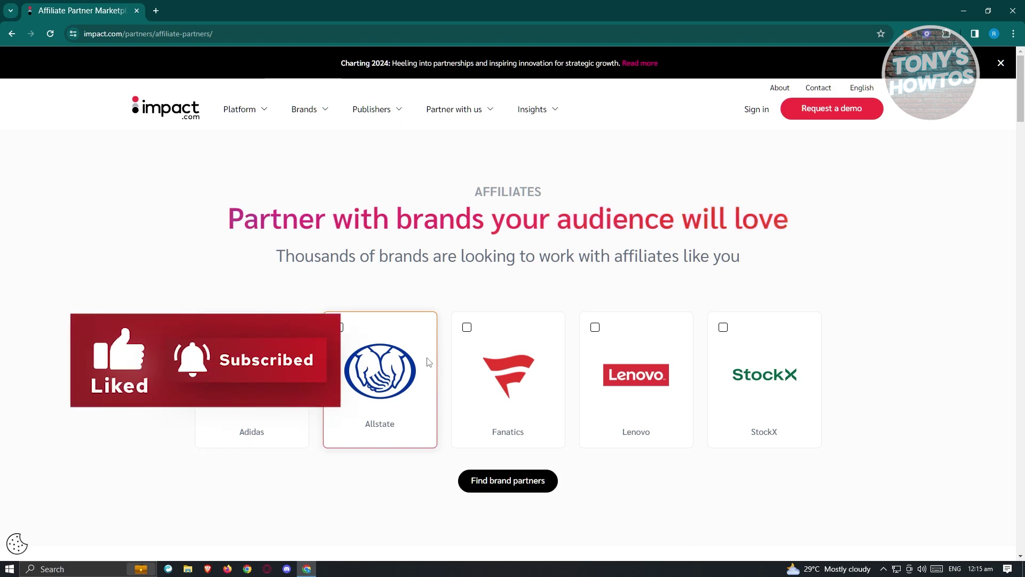
pyautogui.click(533, 481)
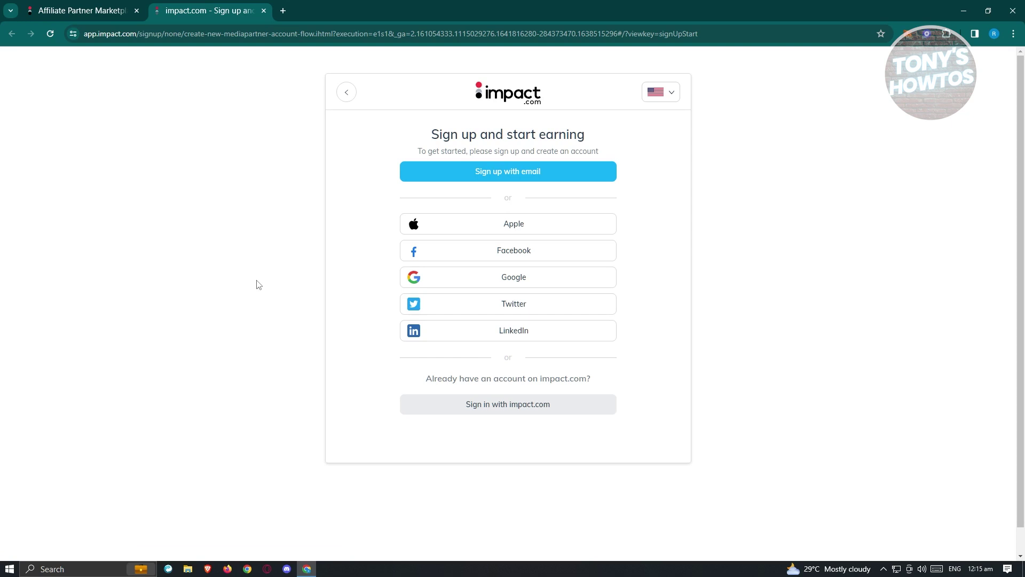
# - Keep the signup page language as English and choose Google signup
pyautogui.click(678, 102)
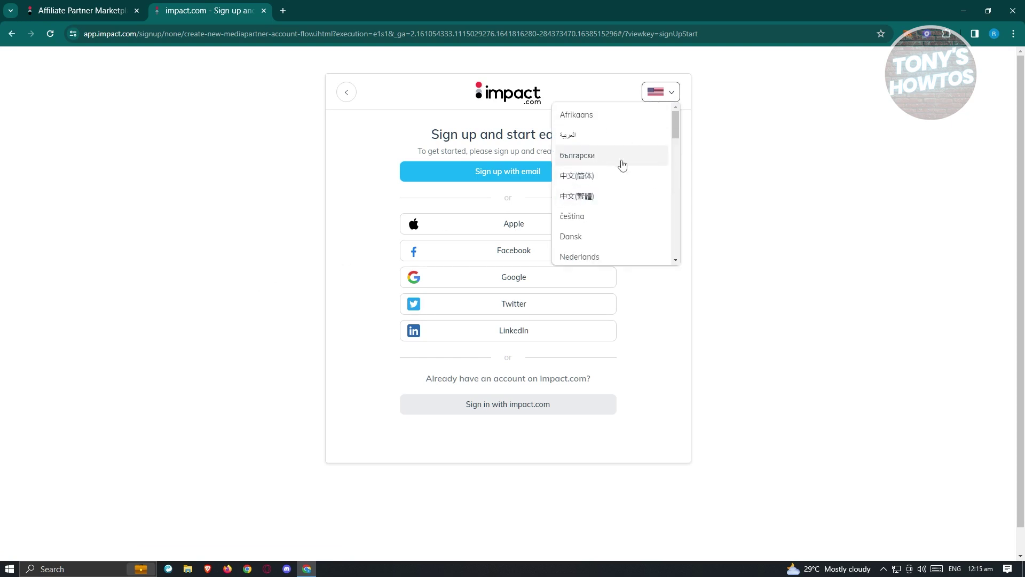
pyautogui.scroll(-1, 617, 185)
pyautogui.click(660, 227)
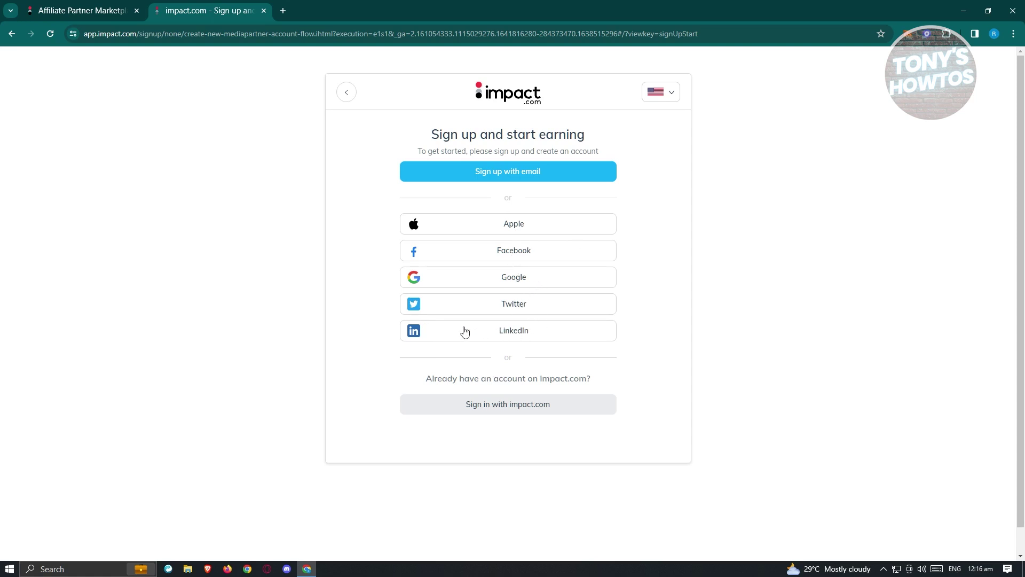
pyautogui.click(518, 280)
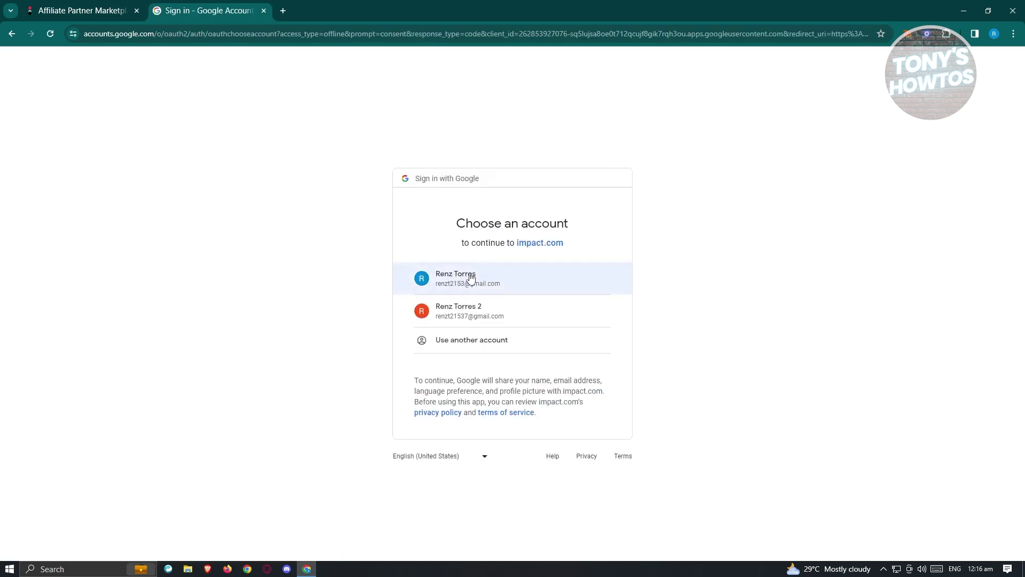
# - Continue with the first account in Google's Choose an account list
pyautogui.click(500, 282)
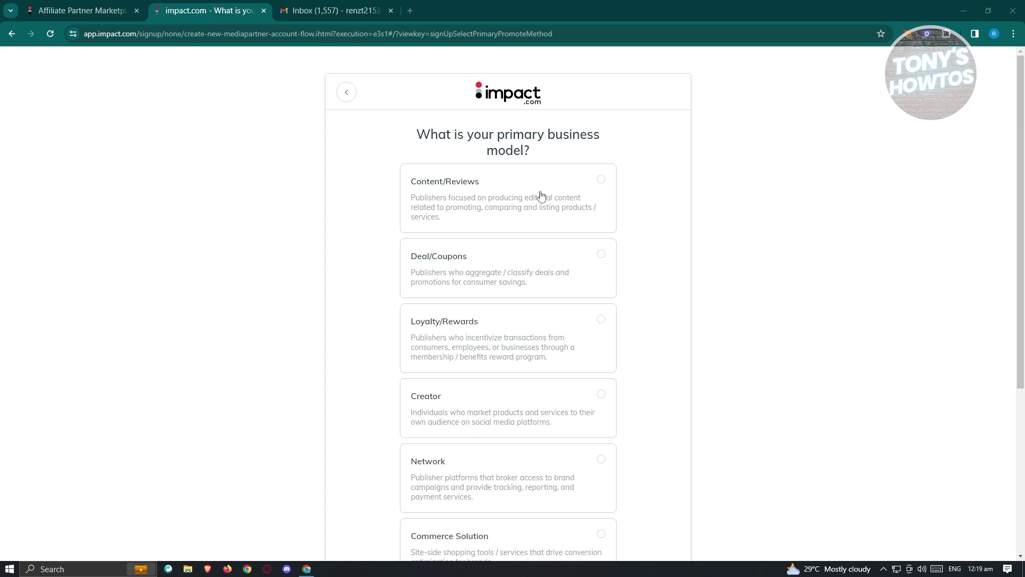
pyautogui.scroll(-1, 553, 295)
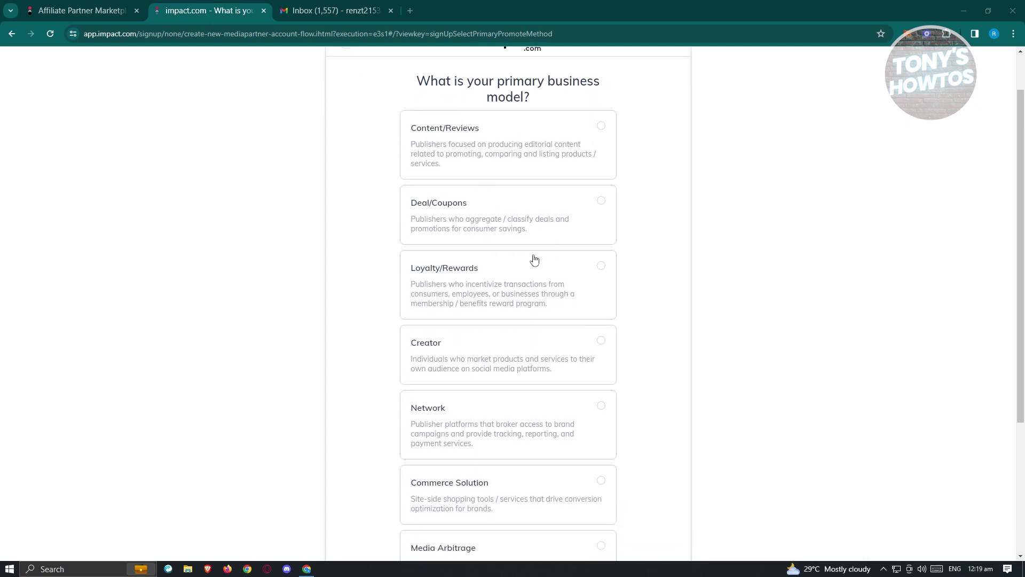
pyautogui.scroll(-1, 529, 260)
pyautogui.scroll(-2, 570, 297)
pyautogui.scroll(-1, 572, 307)
pyautogui.scroll(2, 562, 386)
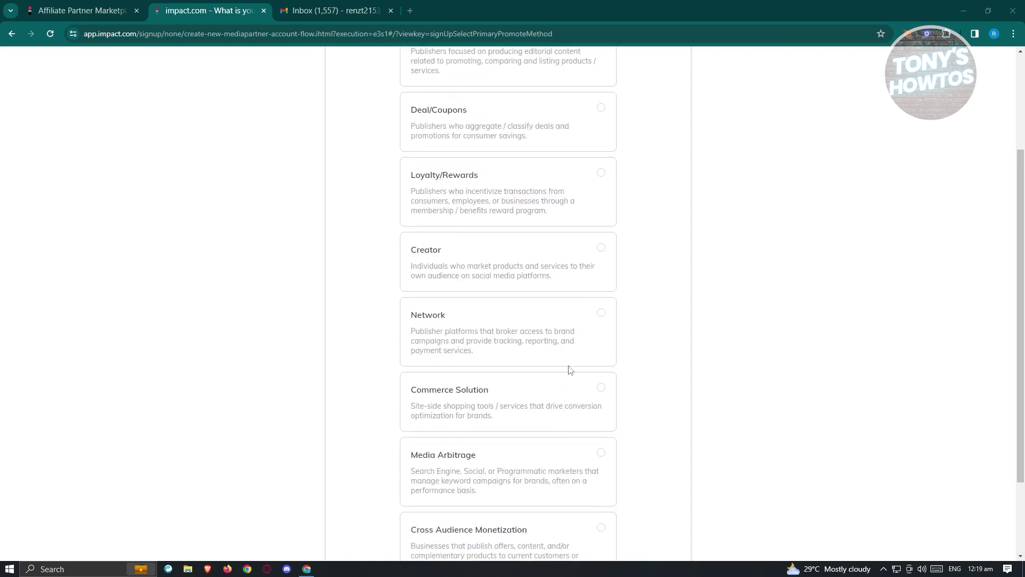
# - Choose Creator as the primary business model and continue
pyautogui.click(601, 249)
pyautogui.scroll(-2, 631, 307)
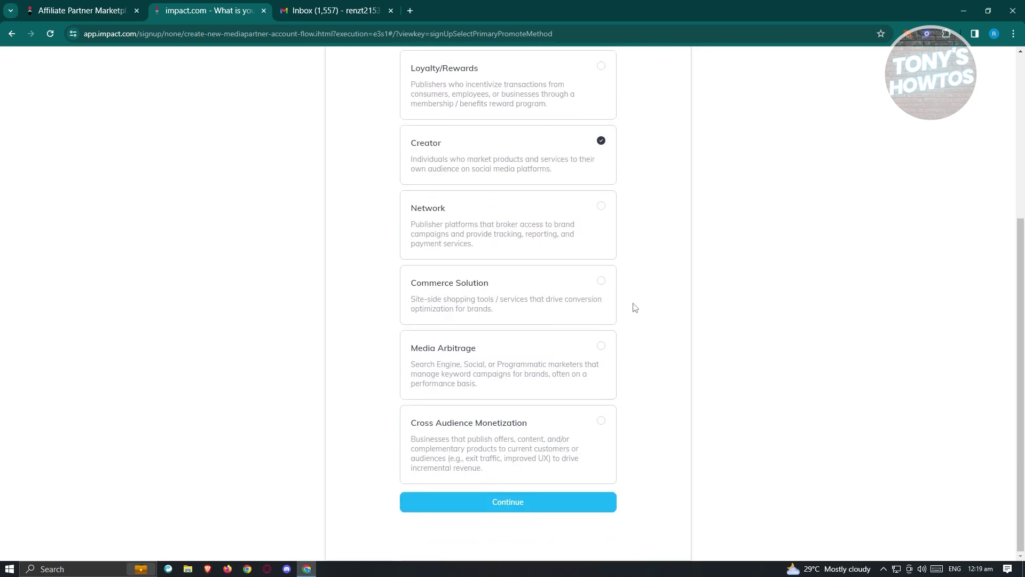
pyautogui.click(541, 504)
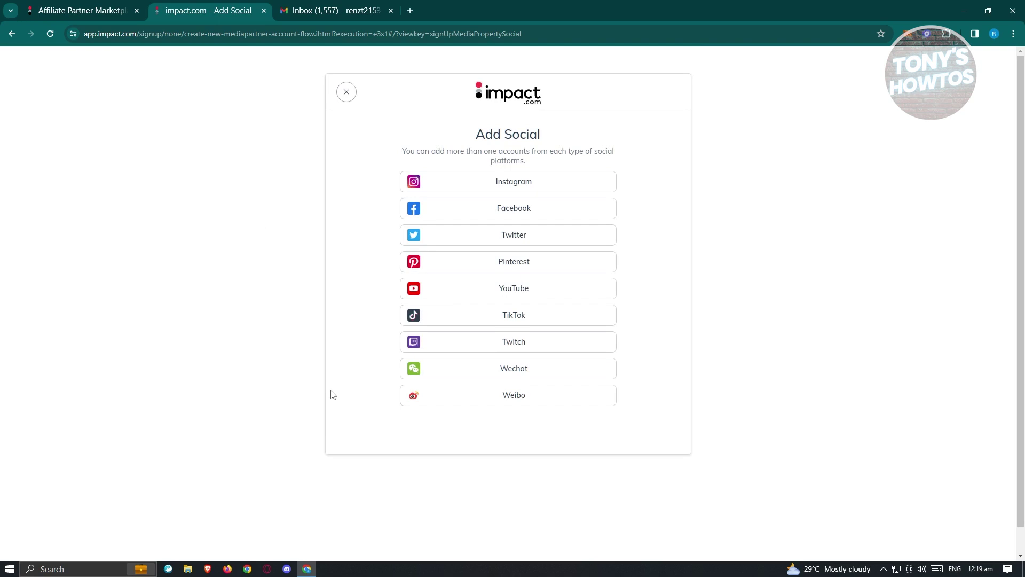
# - Add YouTube using the second Google account, allowing Activate by Impact access
pyautogui.click(491, 289)
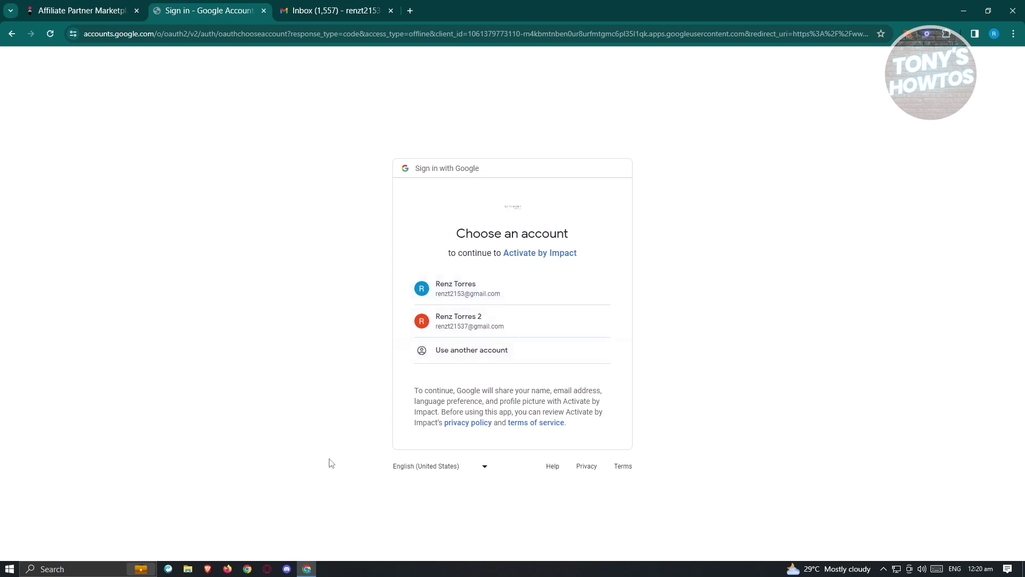
pyautogui.click(520, 324)
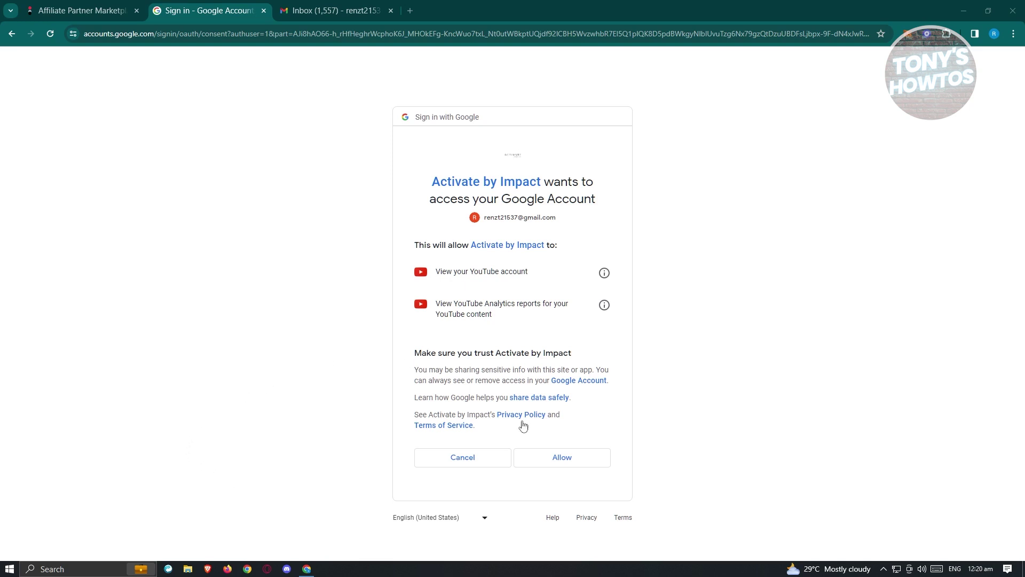
pyautogui.click(570, 463)
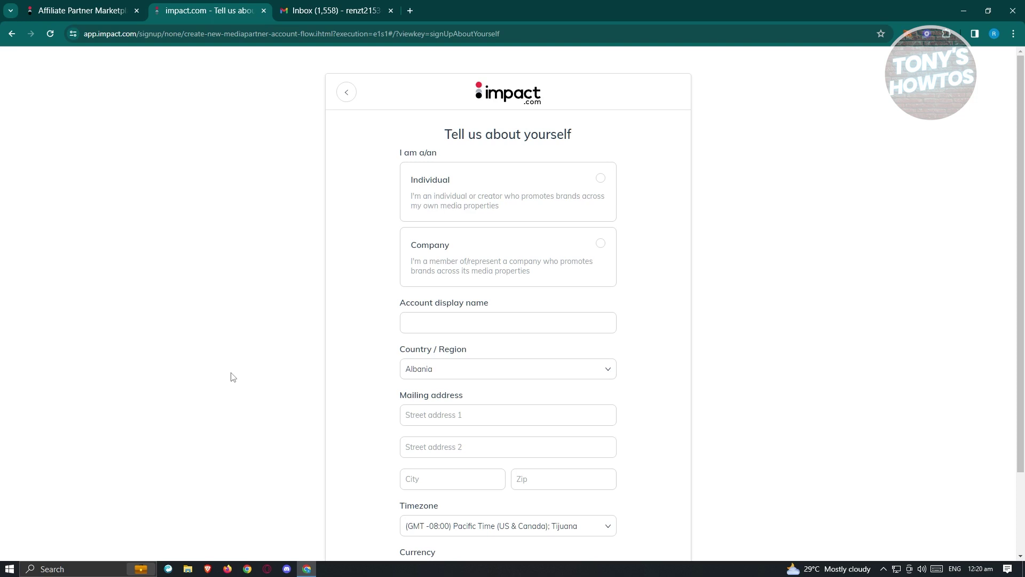
pyautogui.scroll(-2, 246, 390)
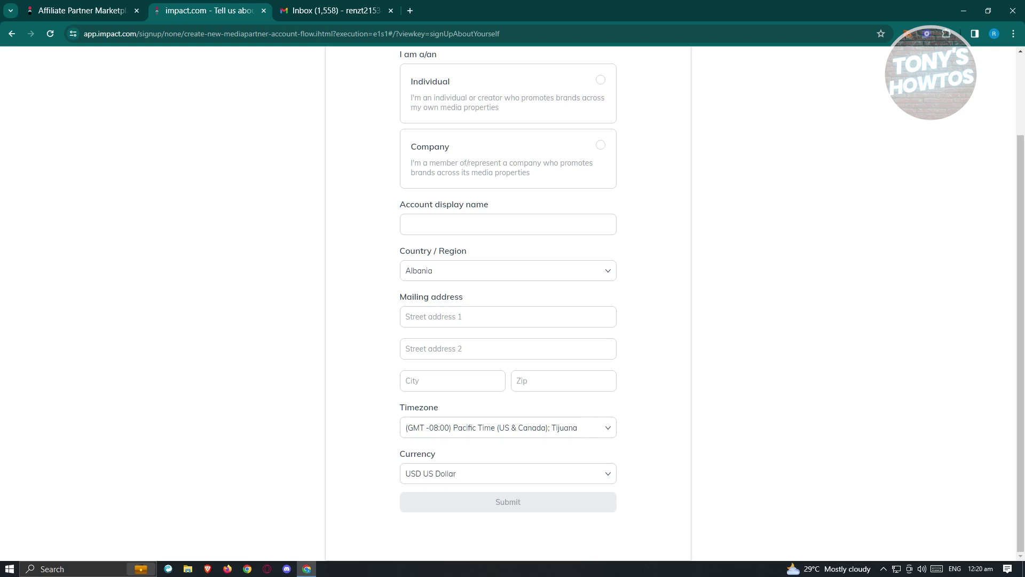
pyautogui.scroll(1, 704, 504)
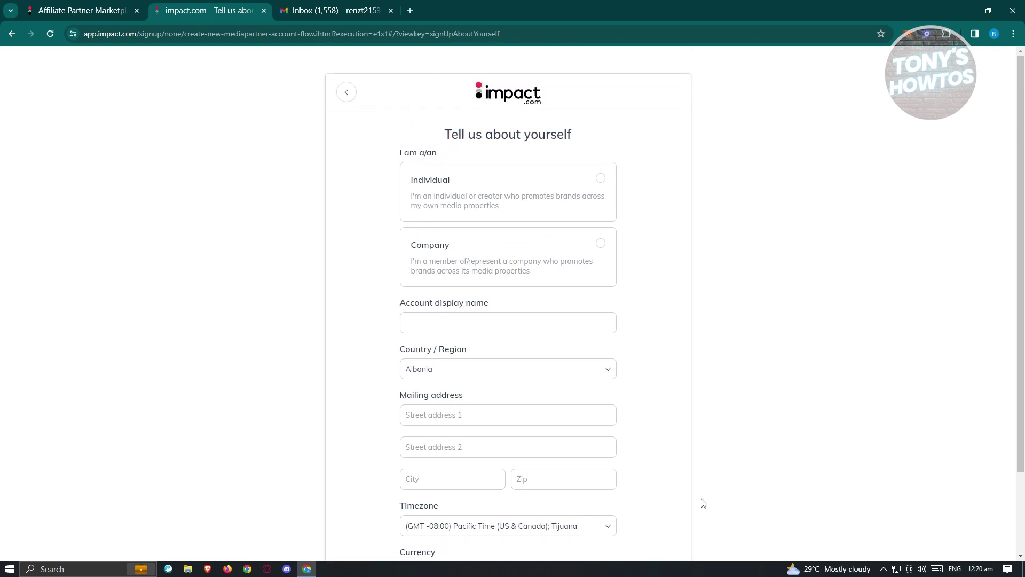
pyautogui.scroll(-1, 701, 502)
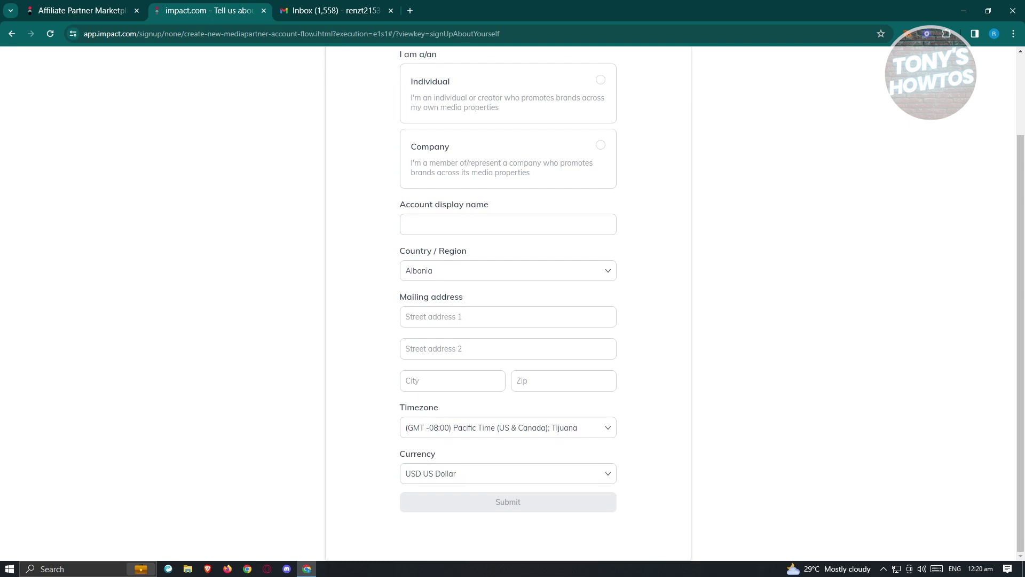